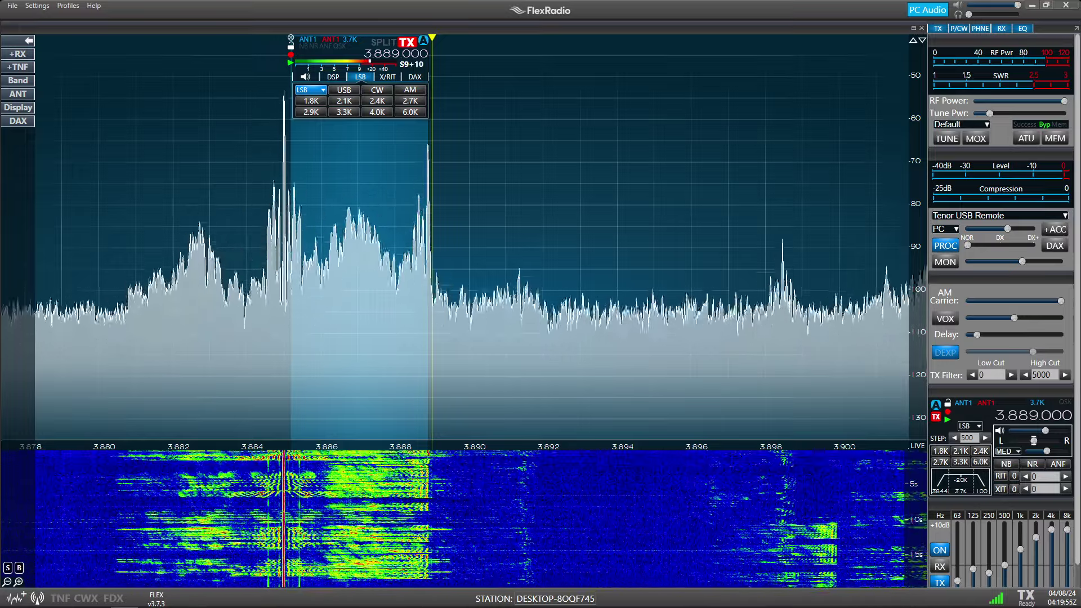
- Select the 3.3K filter preset on the 3.889 MHz LSB slice, replacing 3.7K
left_click(343, 111)
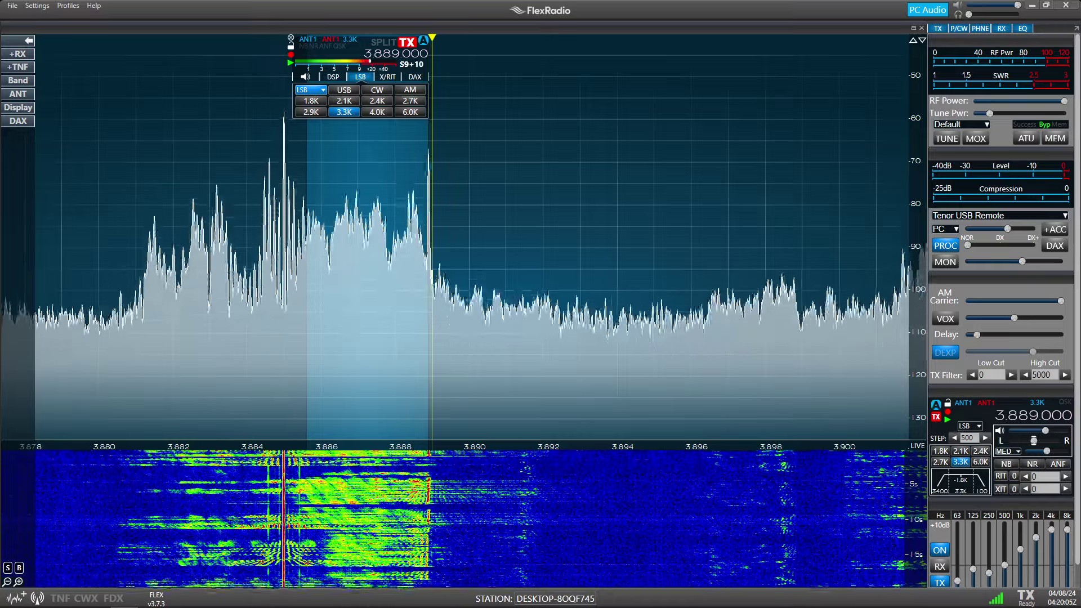
- Tune to 3.885 MHz, try AM mode, then put the slice back into LSB
left_click(287, 254)
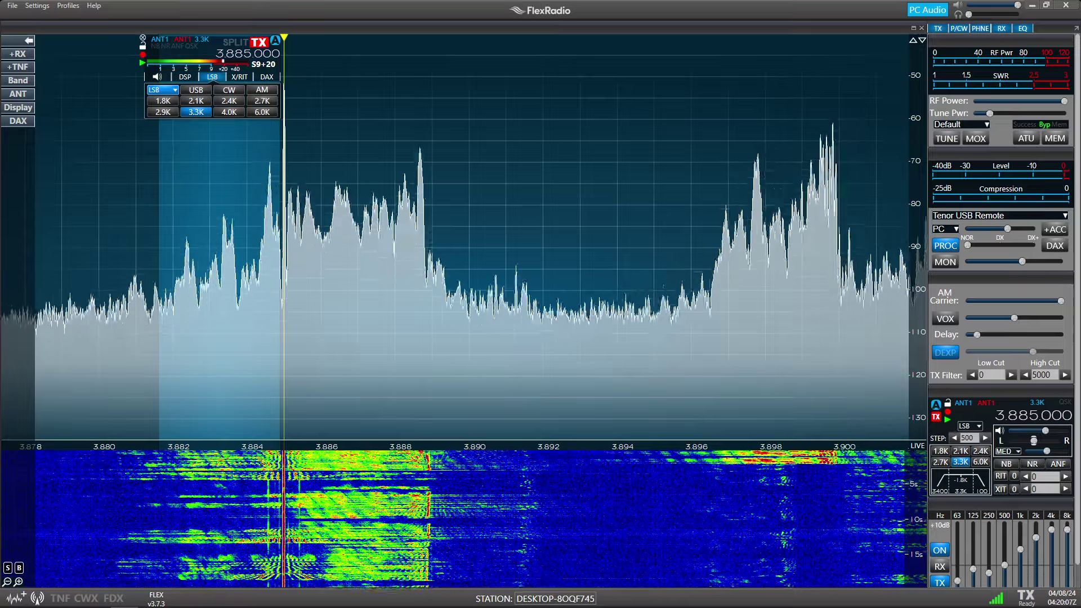
left_click(968, 425)
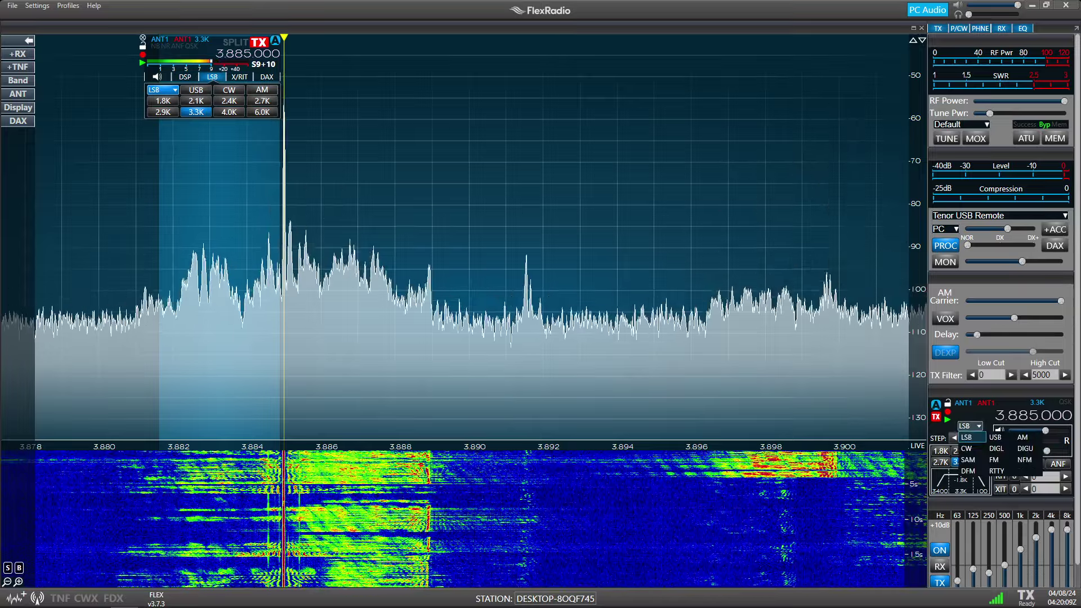
left_click(971, 452)
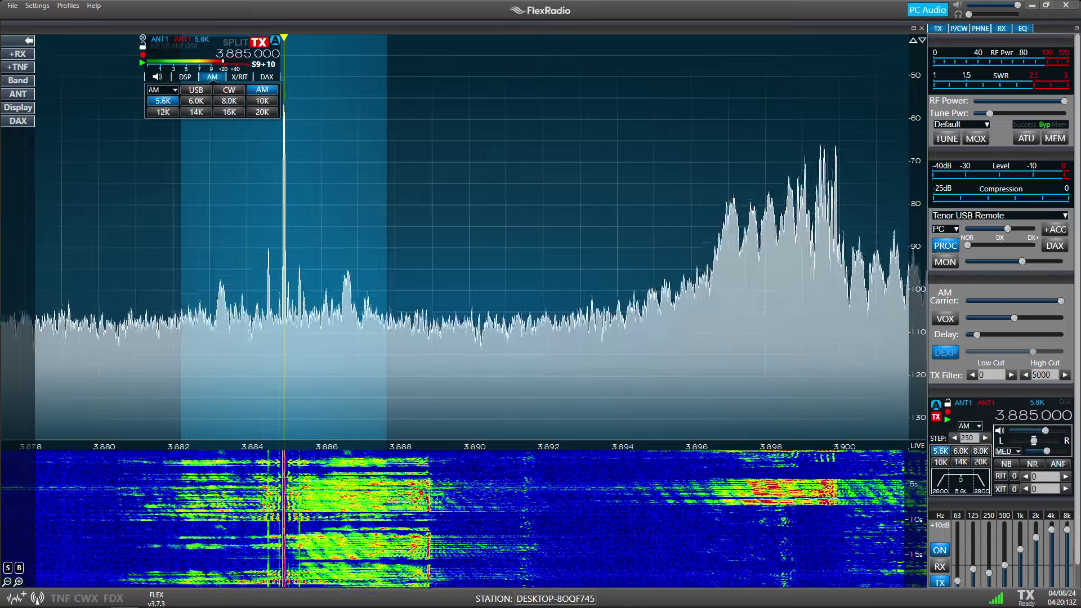
left_click(998, 431)
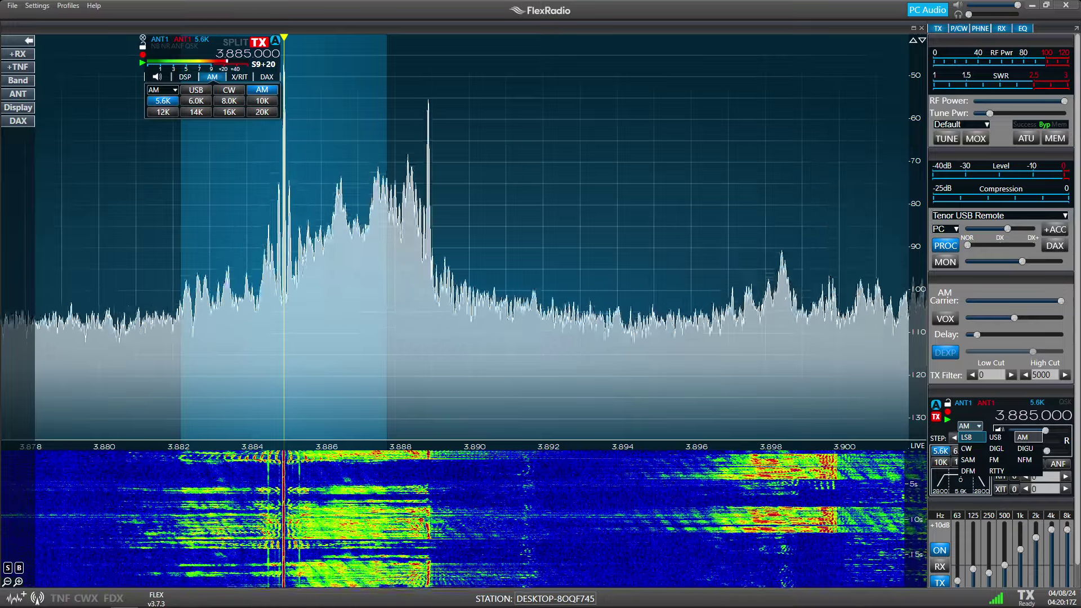
left_click(971, 438)
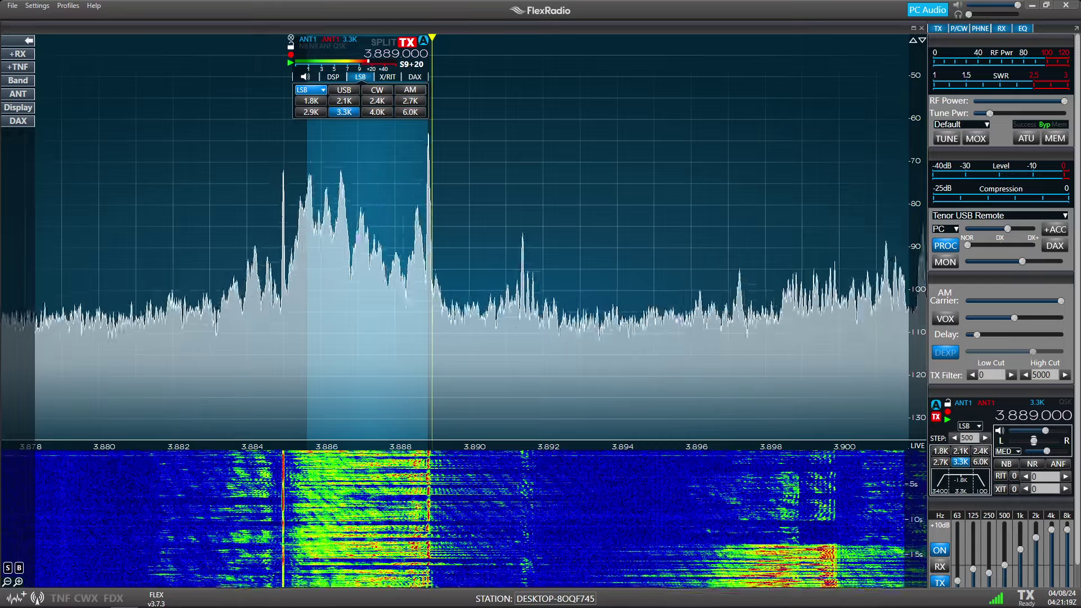
- Hop the LSB slice between 3.885 and 3.889 MHz three times, finishing on 3.885 MHz
left_click(283, 253)
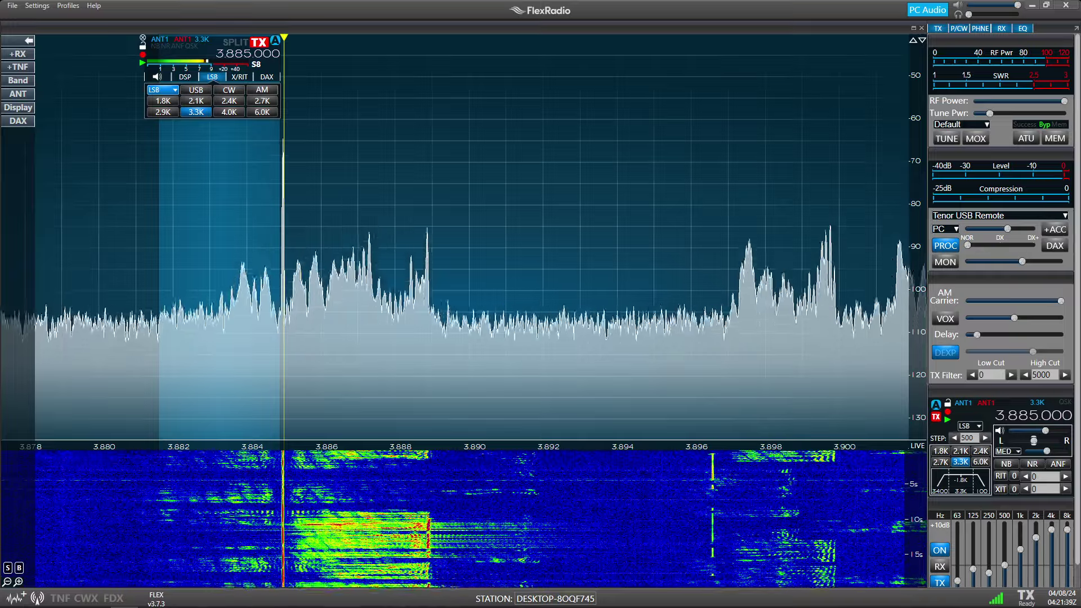
left_click(430, 253)
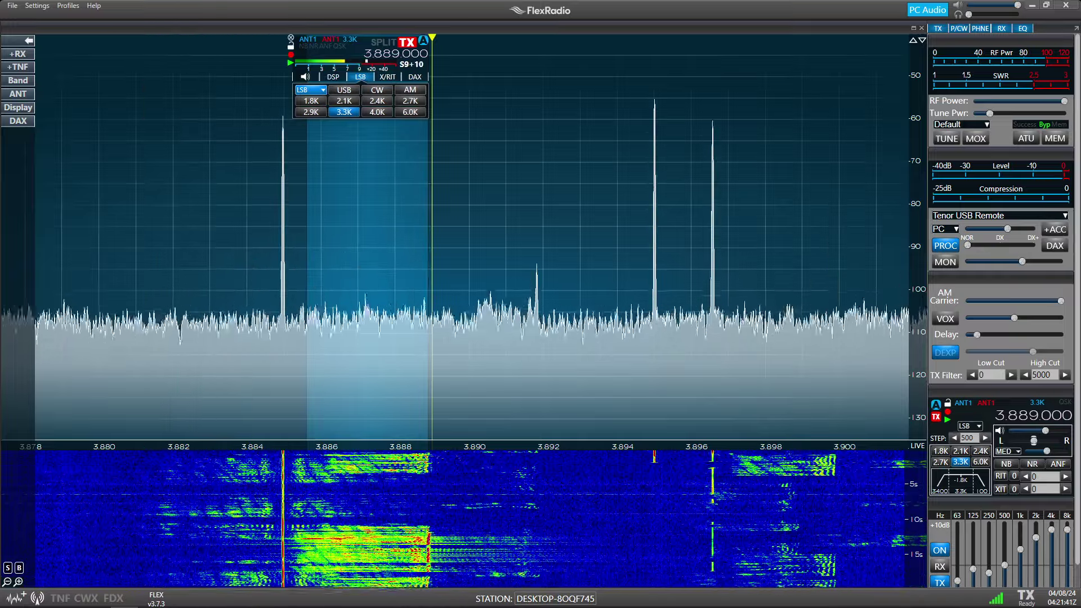
left_click(283, 254)
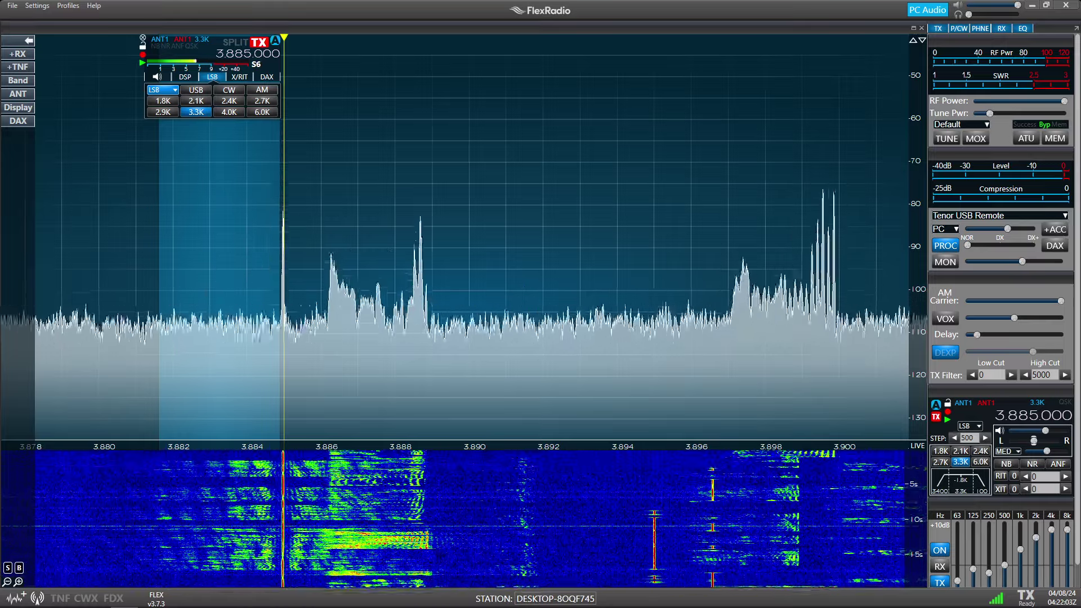
left_click(427, 254)
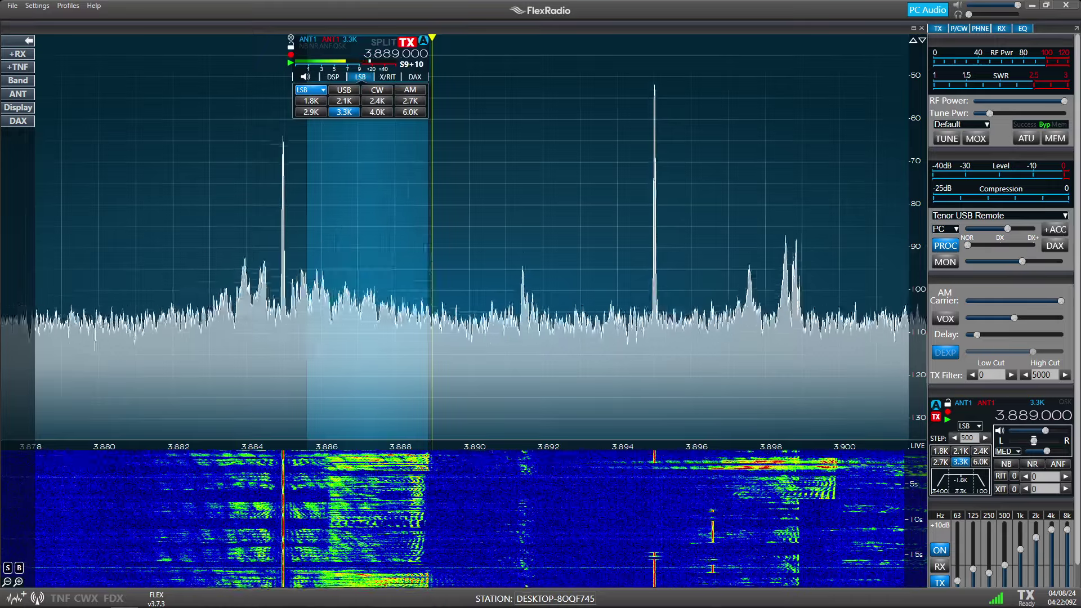
left_click(287, 254)
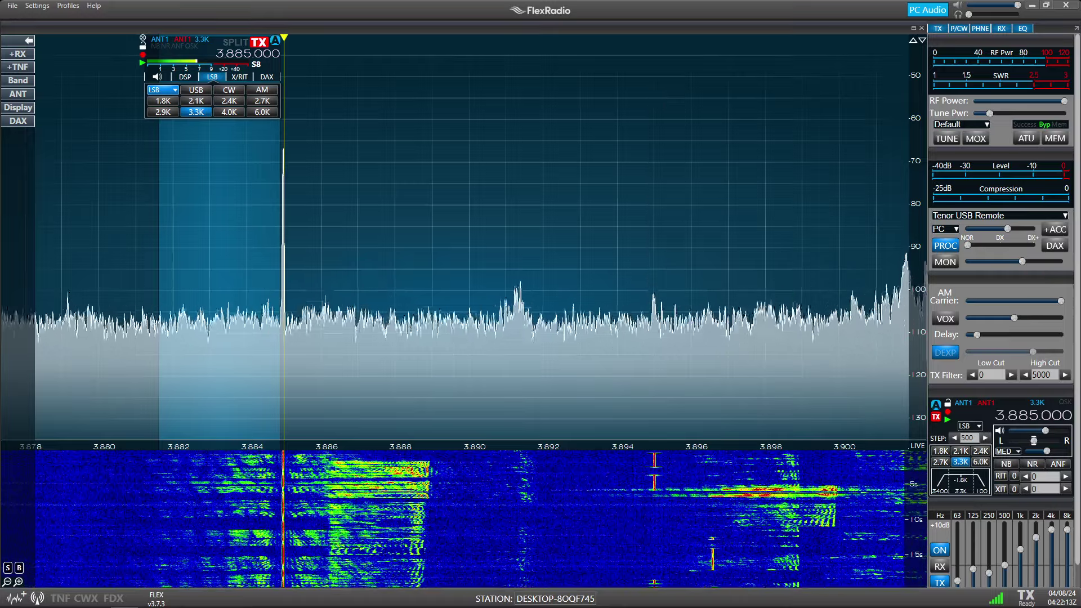
left_click(432, 253)
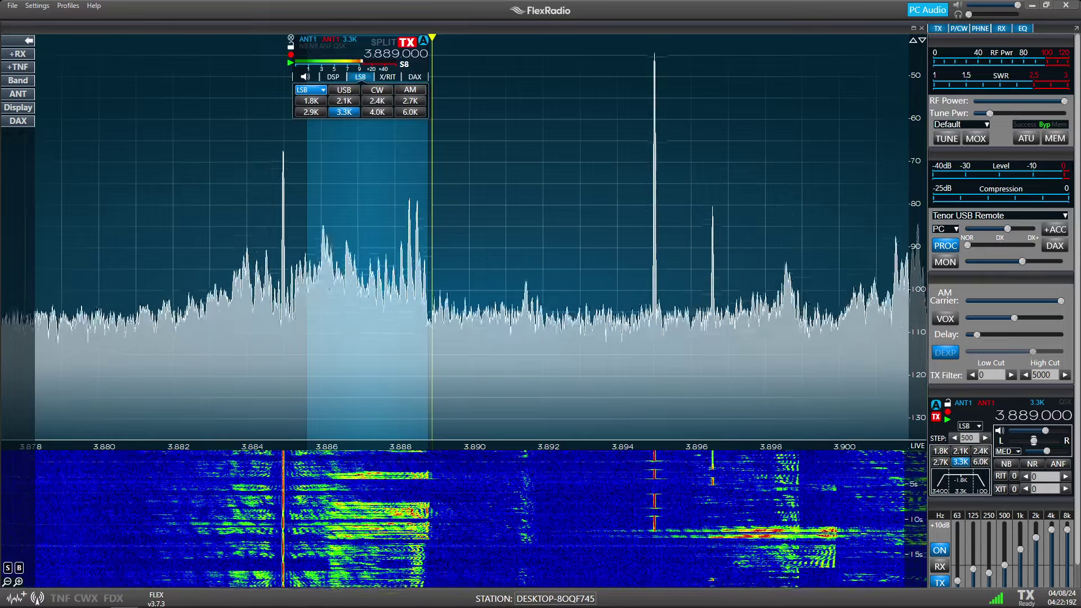
left_click(283, 254)
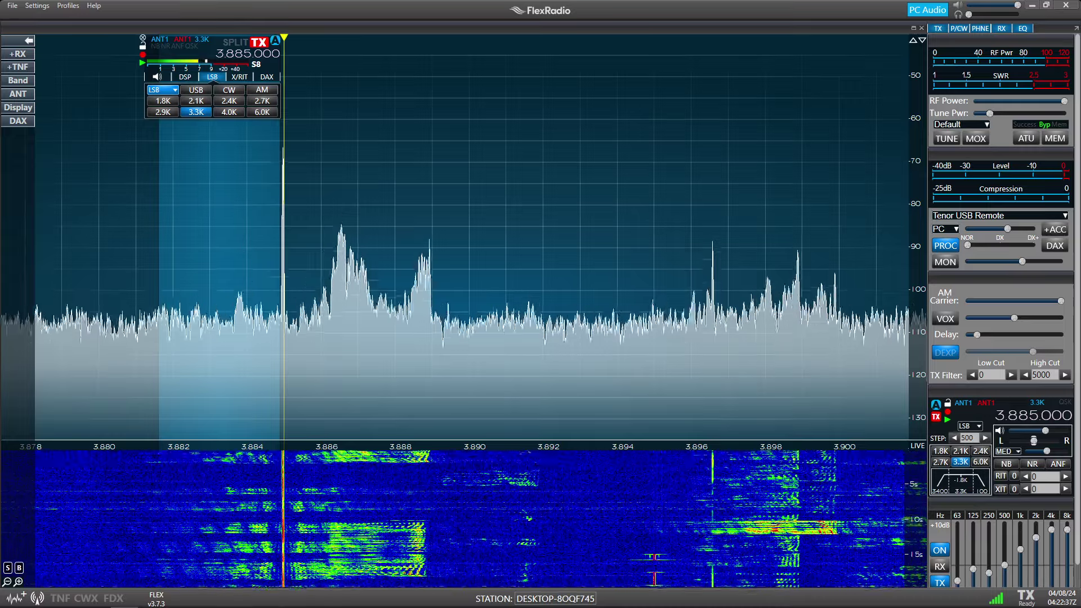
- Try synchronous AM on 3.885 MHz, then switch the slice to plain AM
left_click(979, 427)
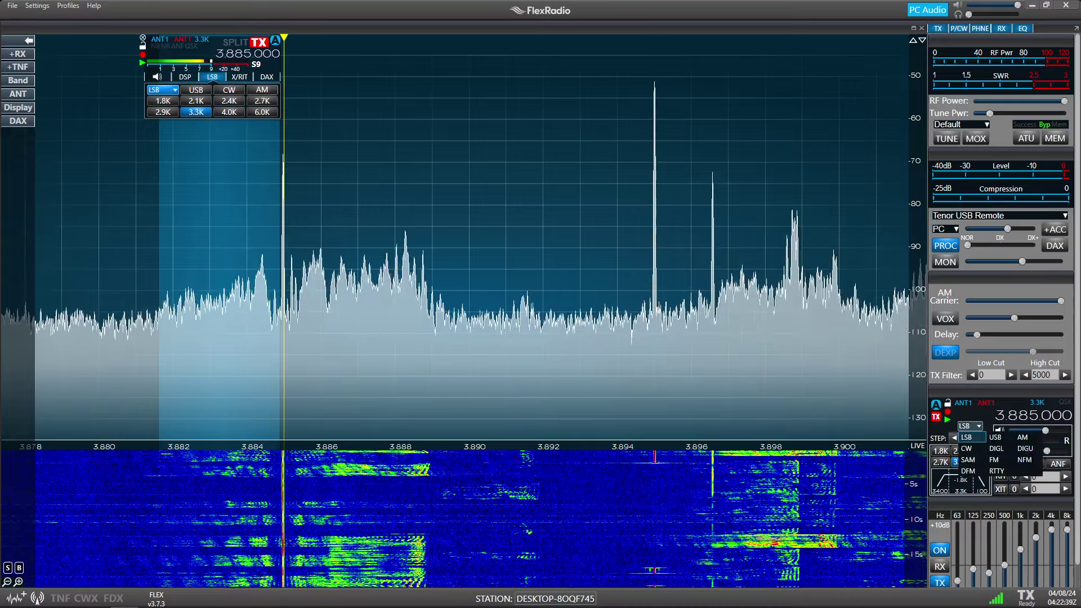
left_click(969, 459)
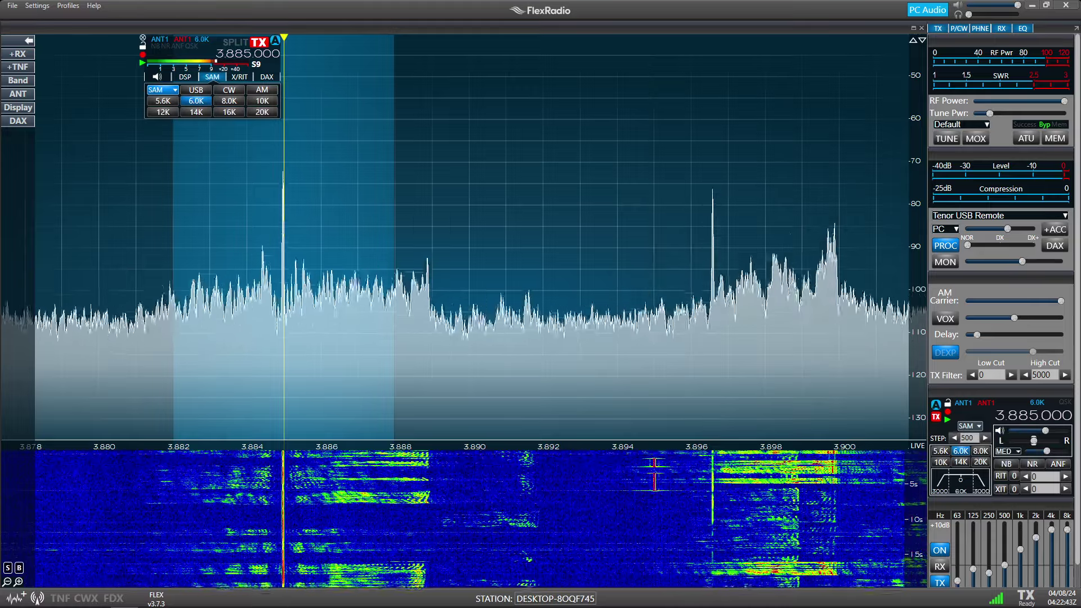
left_click(979, 427)
left_click(1018, 437)
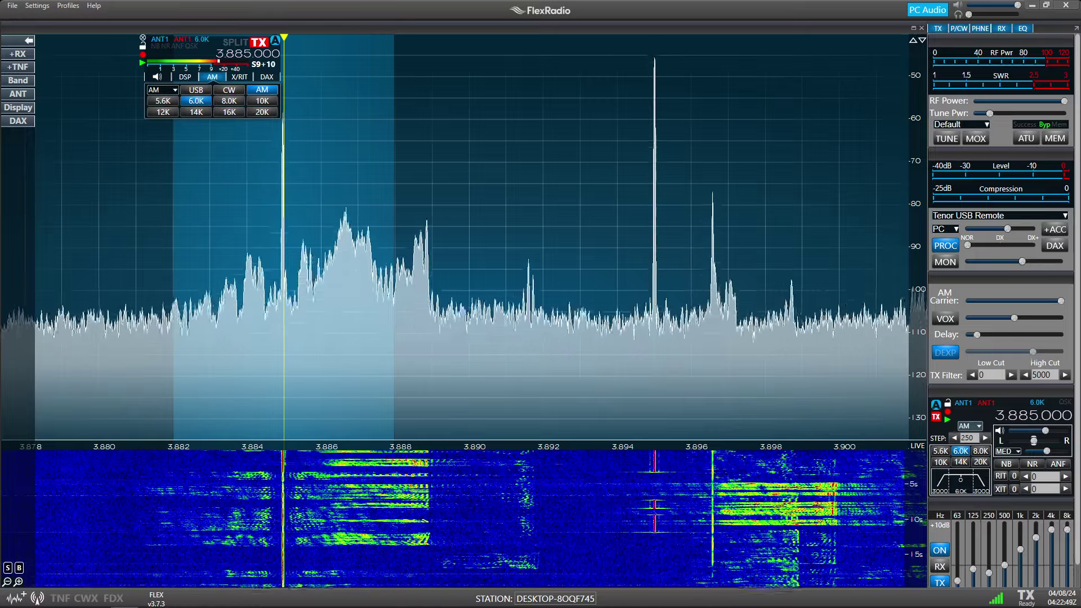
- Narrow the AM filter to 5.6K, then return the slice to LSB
left_click(940, 450)
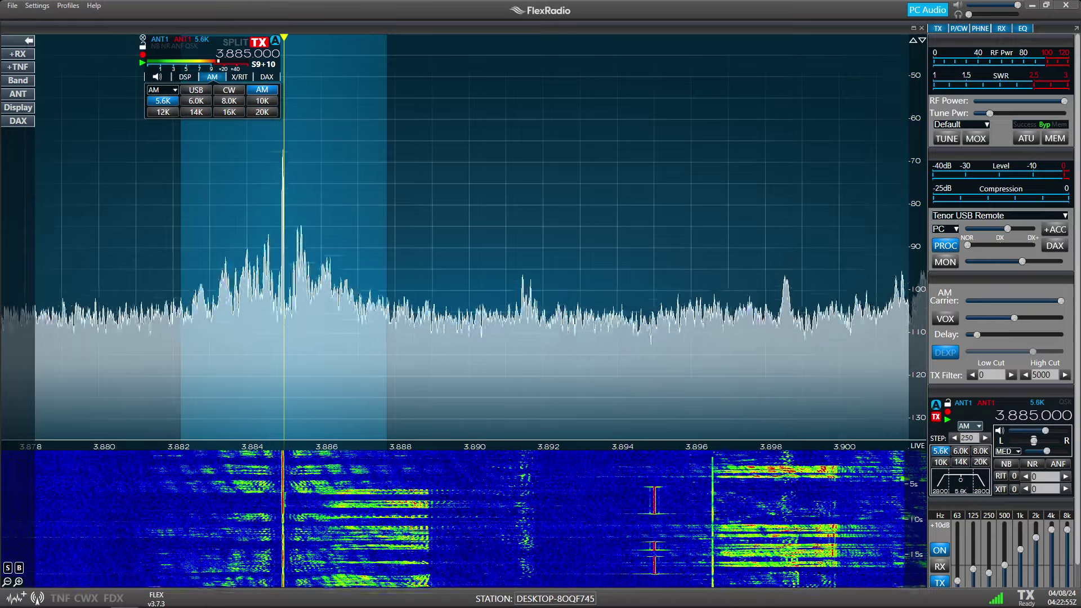
left_click(971, 426)
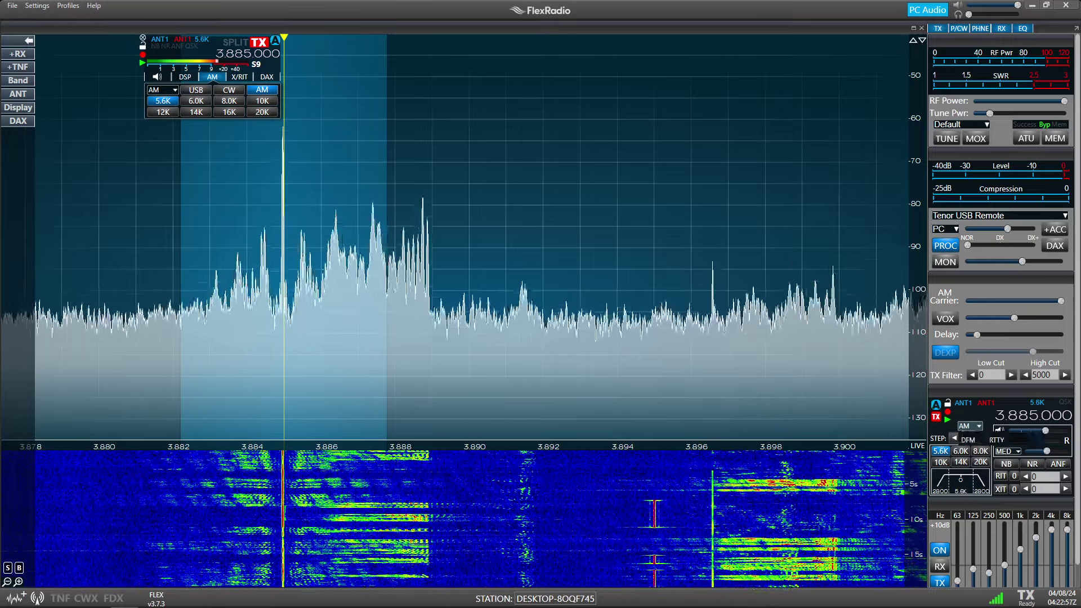
left_click(971, 439)
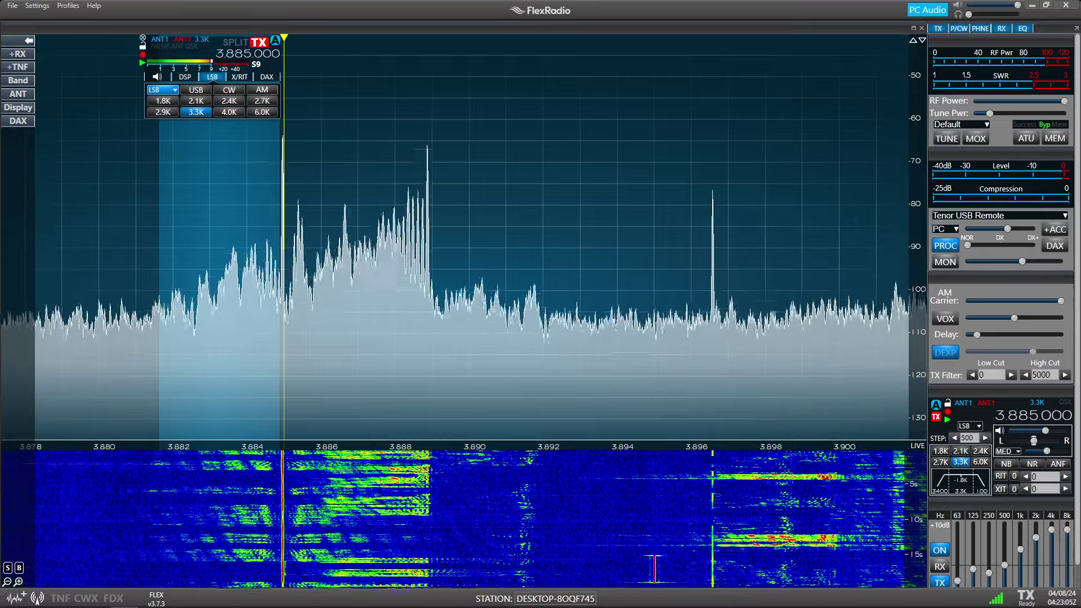
- Hop between 3.889 and 3.885 MHz, end on 3.885, and select the 2.9K filter
left_click(431, 253)
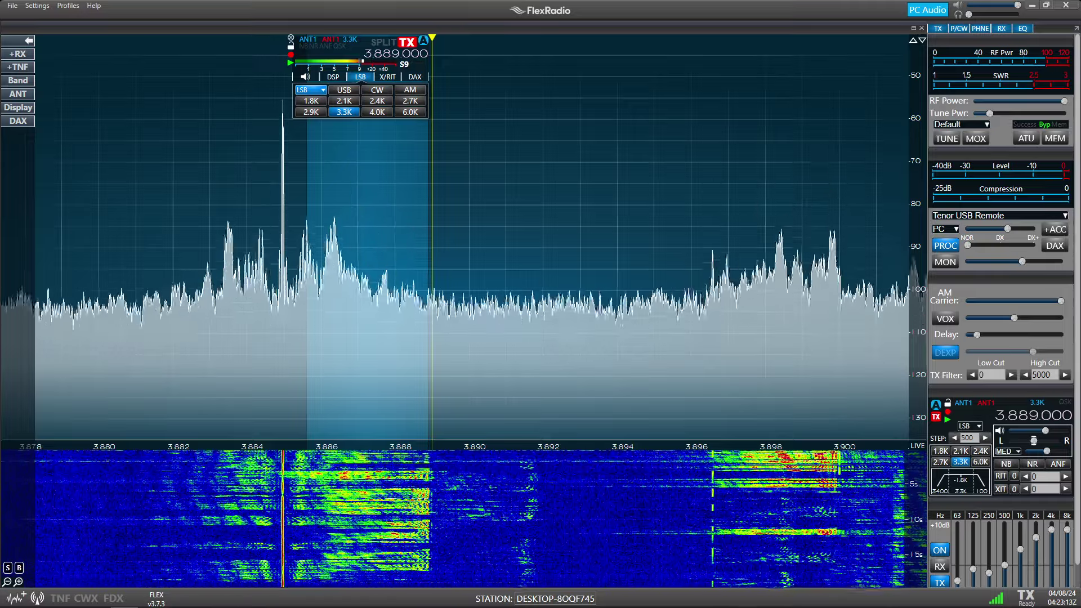
left_click(283, 254)
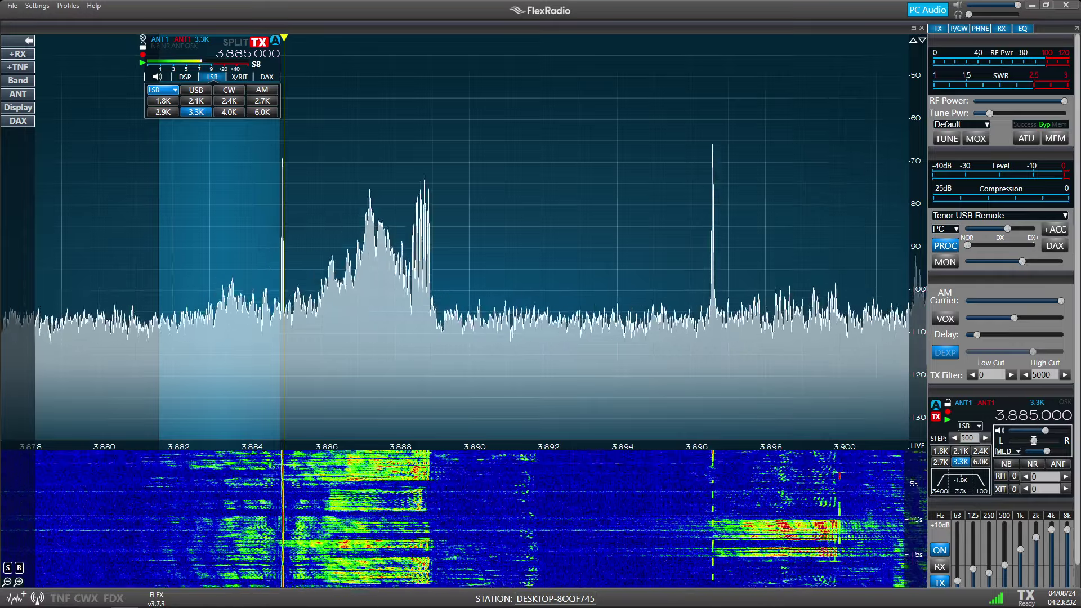
left_click(431, 253)
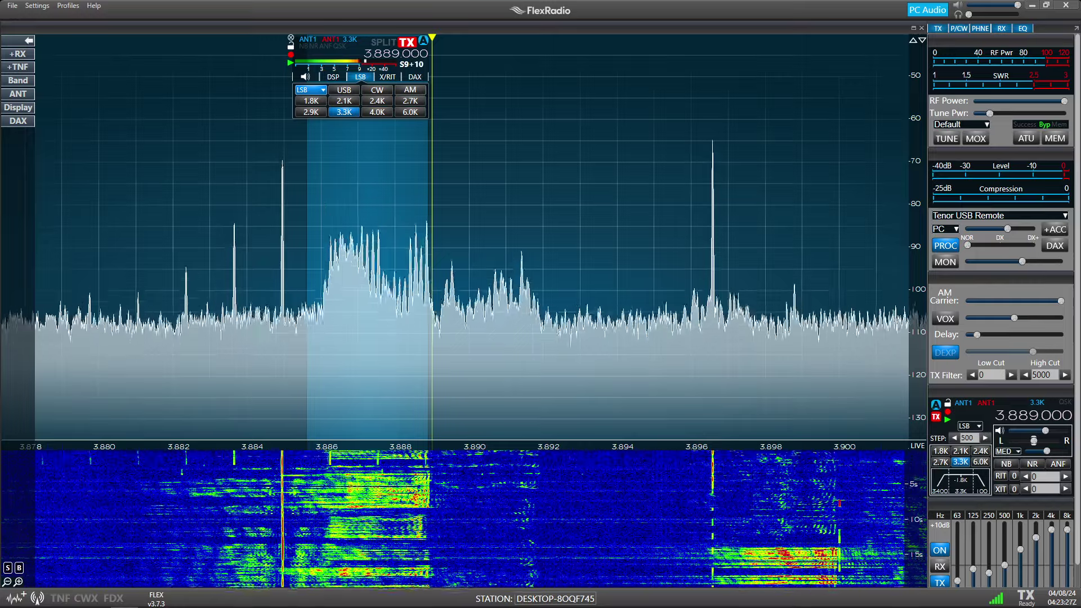
left_click(284, 253)
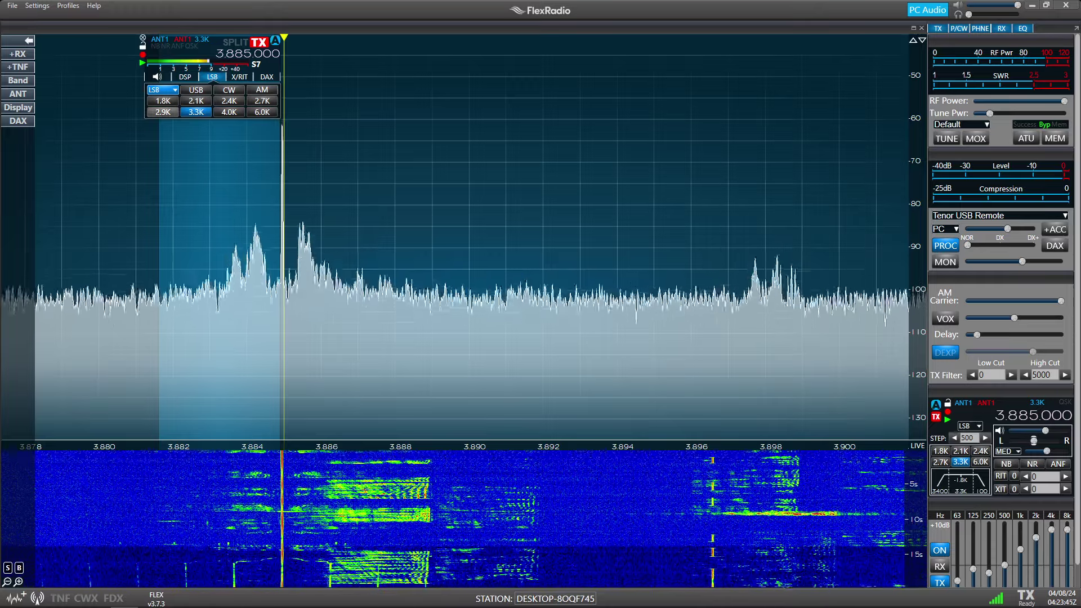
left_click(163, 112)
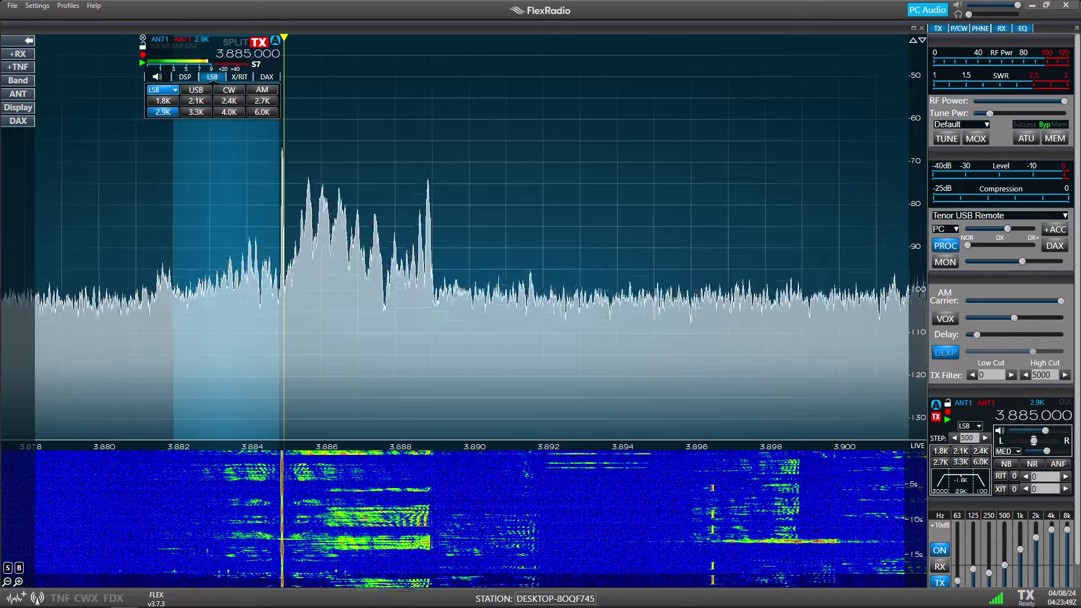
left_click(431, 211)
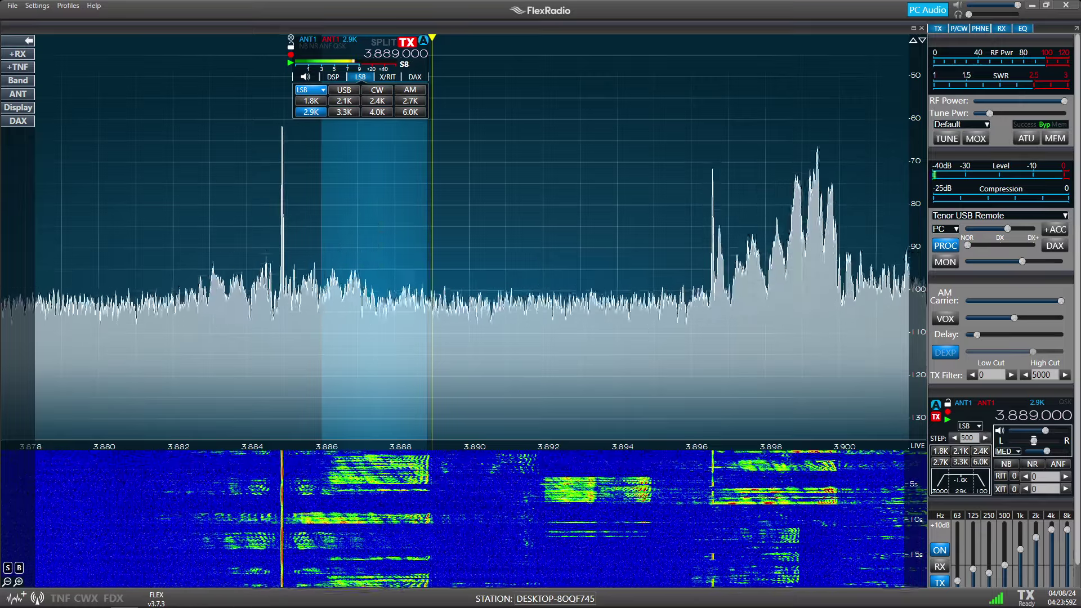
left_click(283, 254)
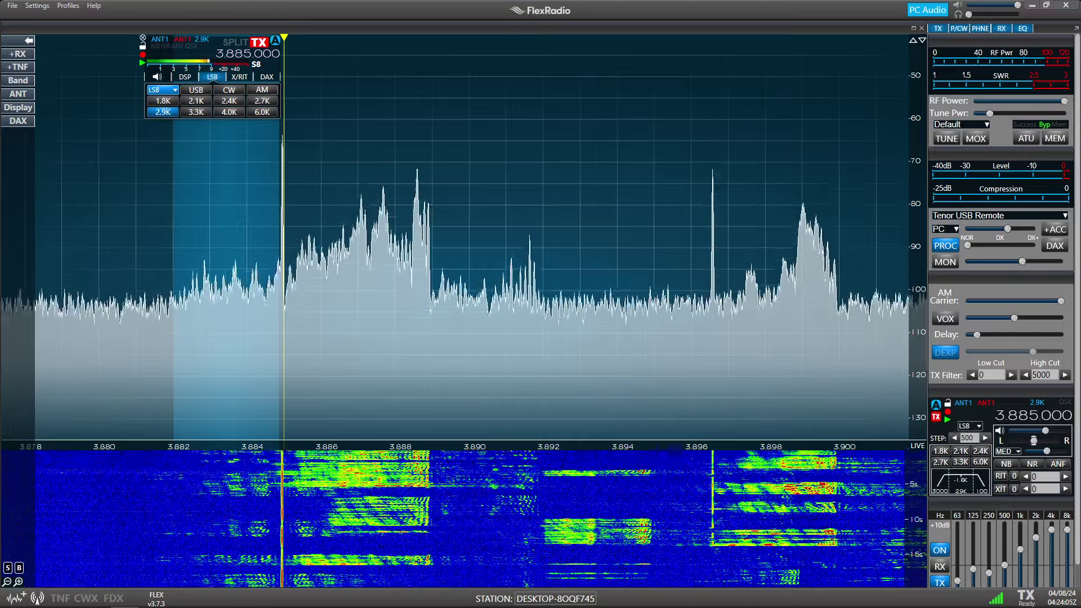
left_click(431, 254)
left_click(283, 254)
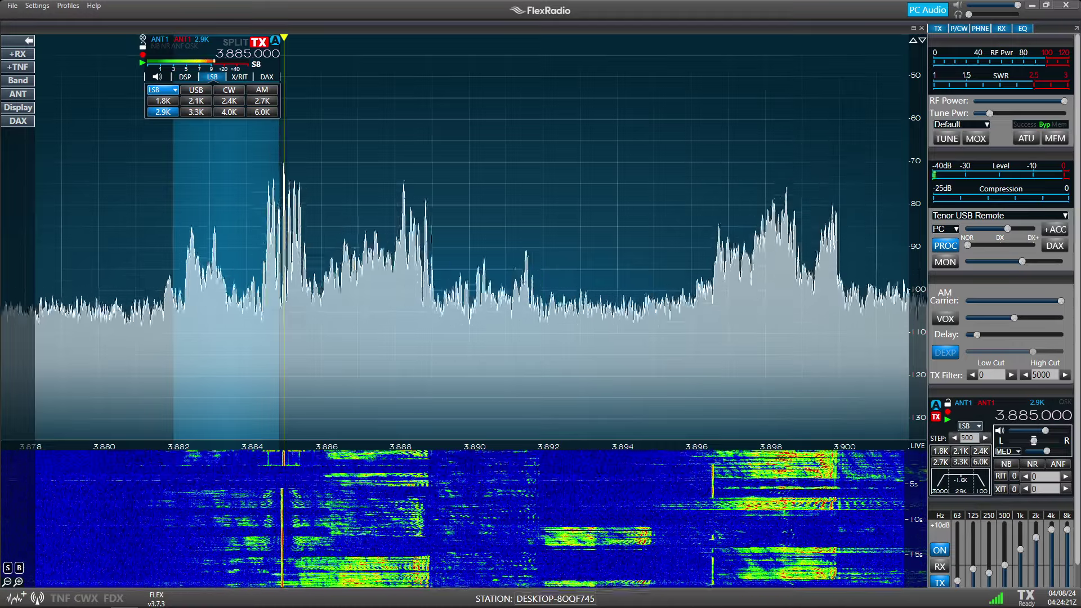
- Switch the 3.885 MHz slice from LSB to AM with a 6.0K filter
left_click(980, 426)
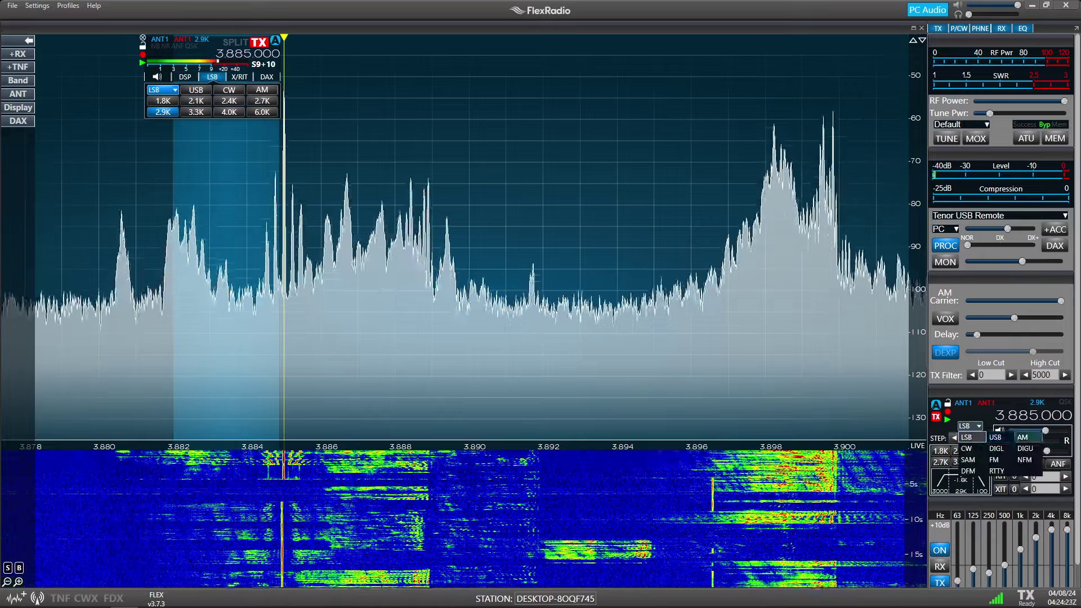
left_click(1023, 436)
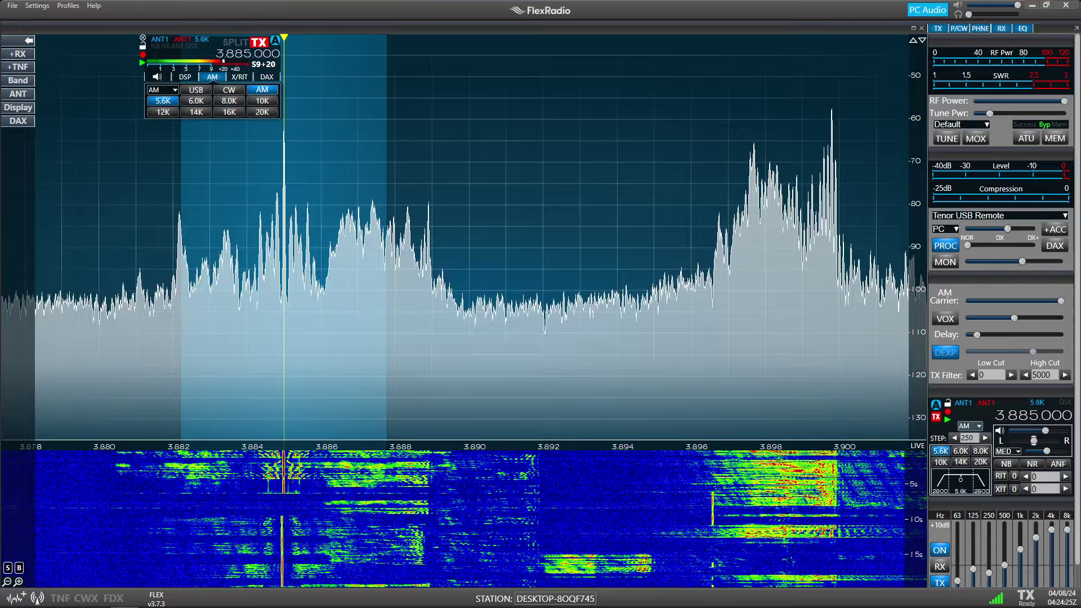
left_click(960, 450)
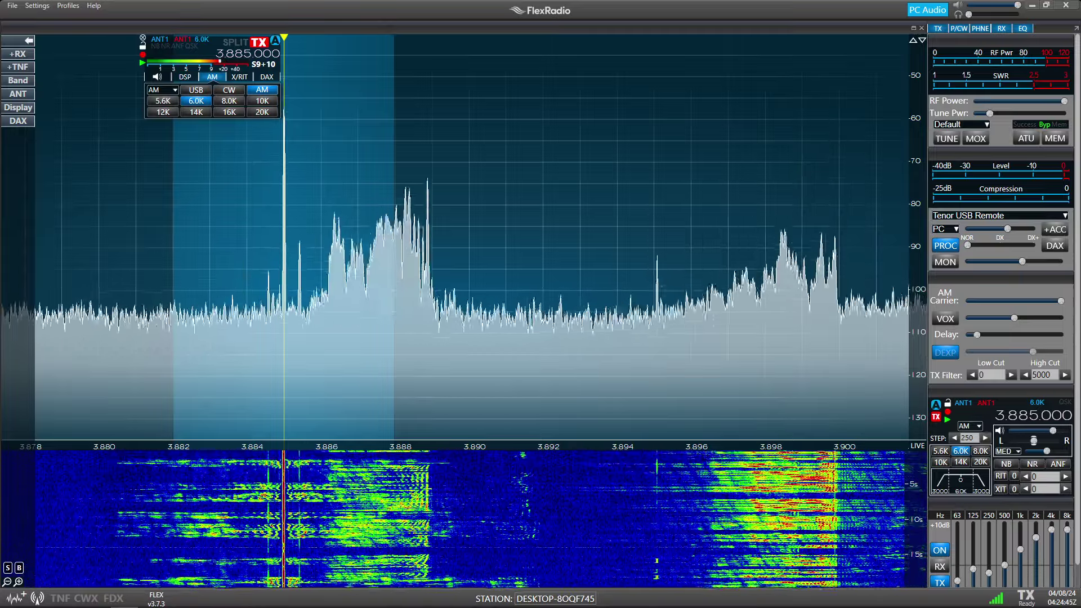
- Step the AM filter up to 8.0K, then settle on 5.6K
left_click(229, 101)
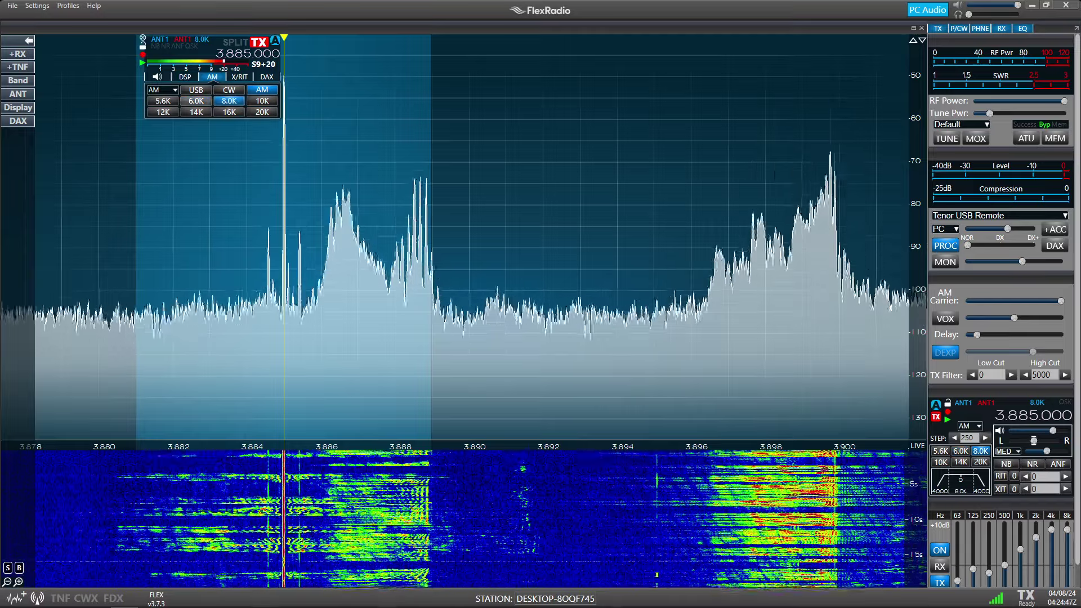
left_click(196, 101)
left_click(163, 100)
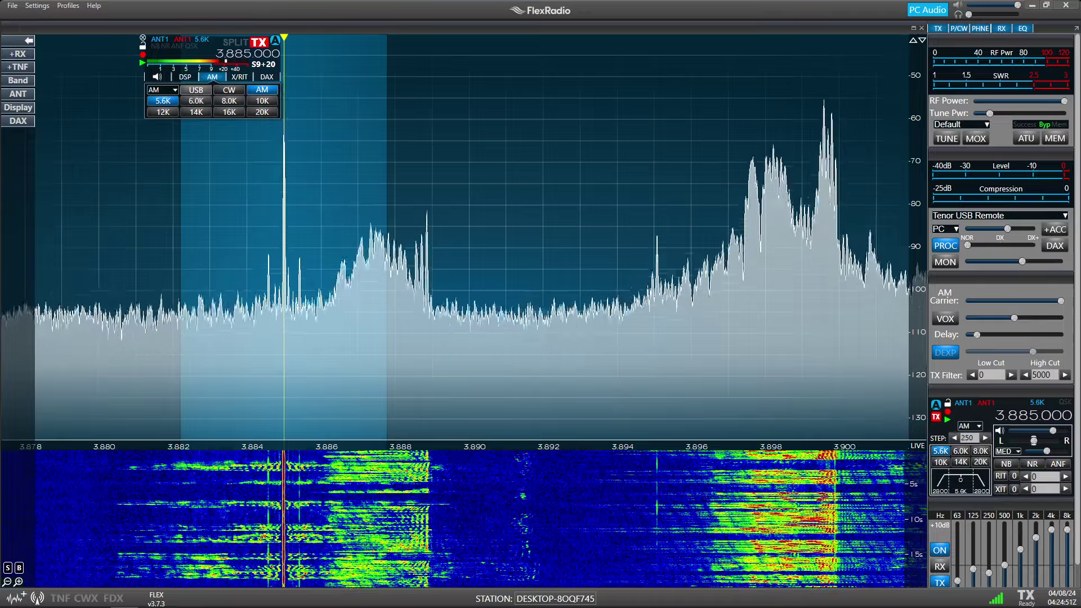
- Show the slice's DSP noise reduction settings
left_click(184, 76)
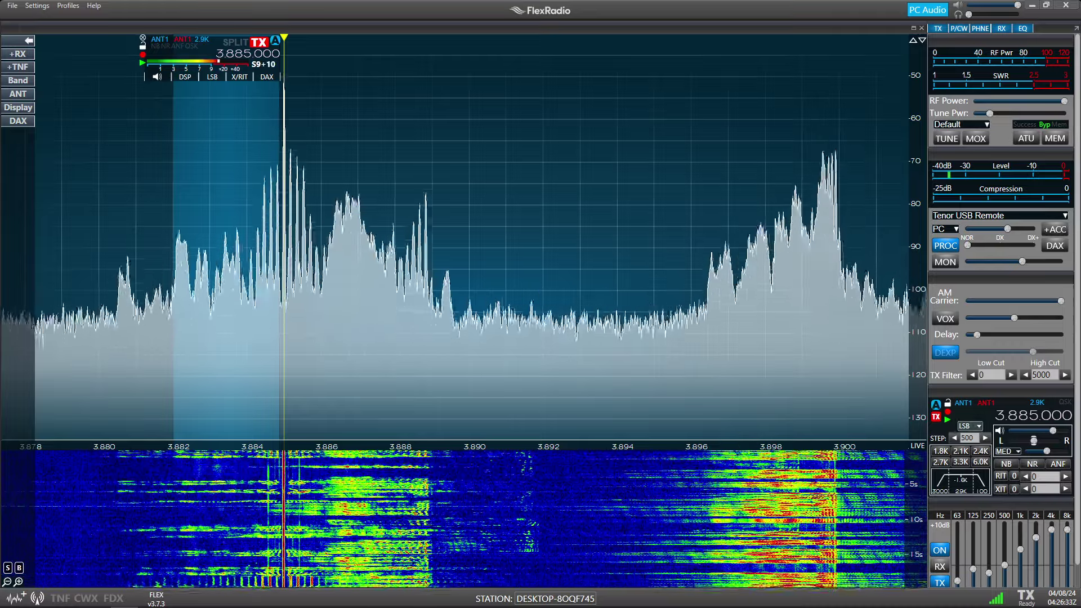
left_click(971, 424)
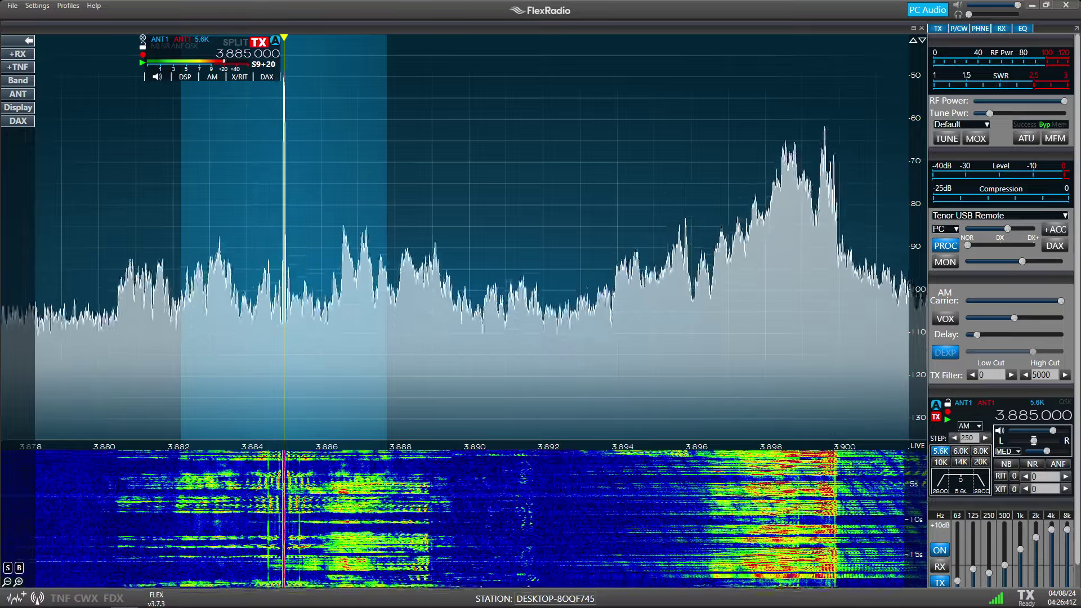
left_click(960, 450)
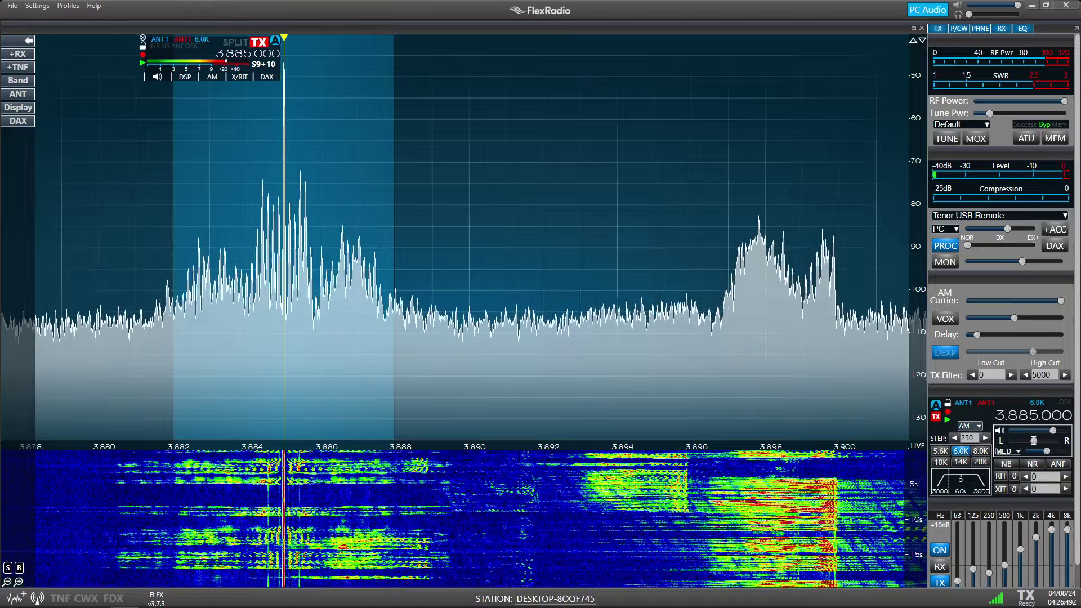
left_click(1000, 430)
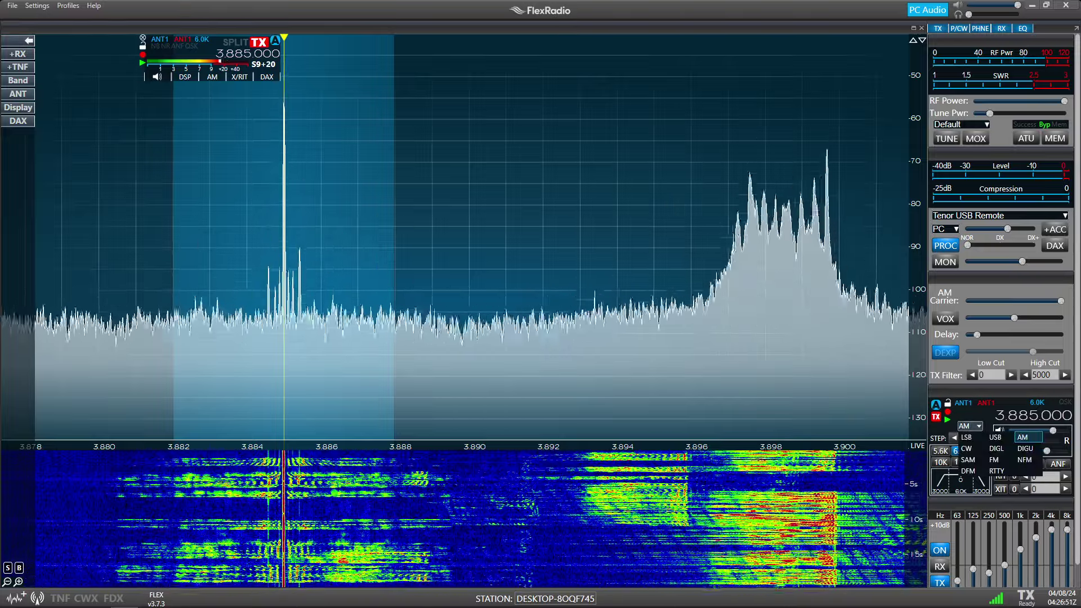
left_click(966, 438)
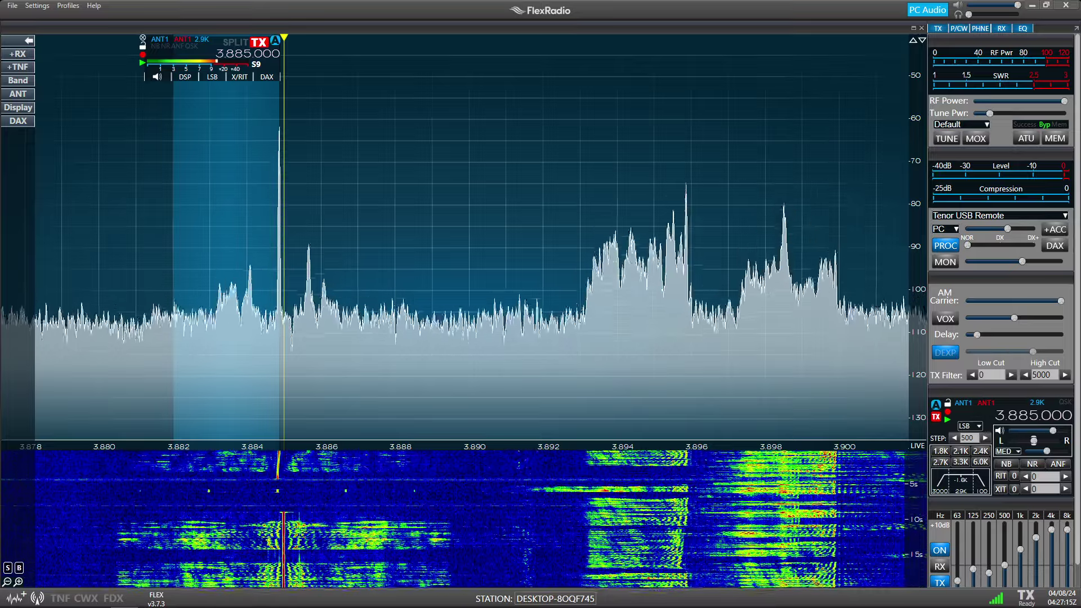
- Change the 3.885 MHz slice mode from LSB to AM
left_click(980, 426)
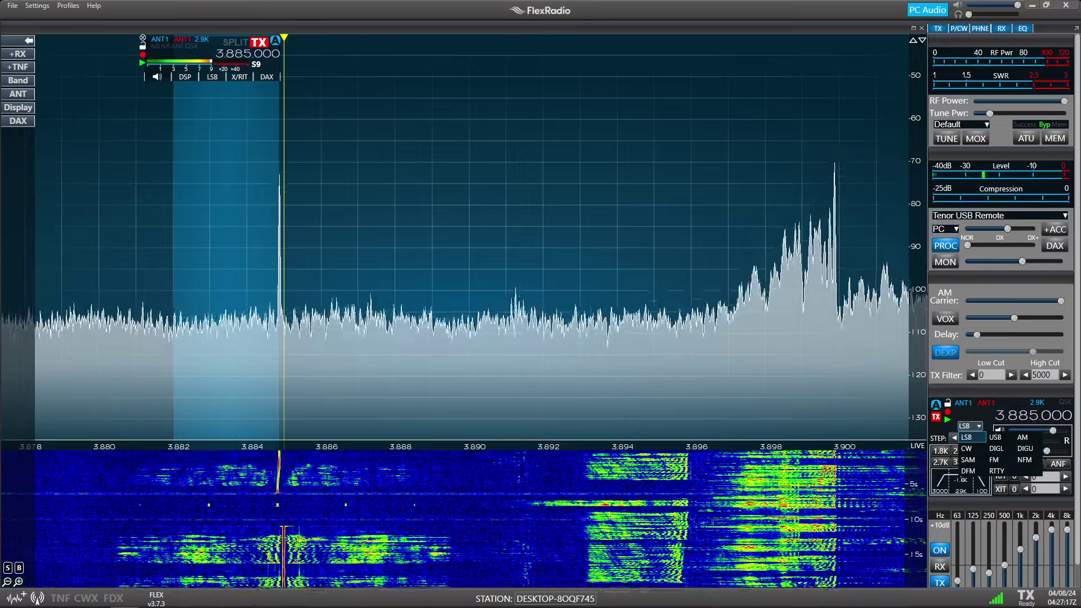
left_click(1018, 437)
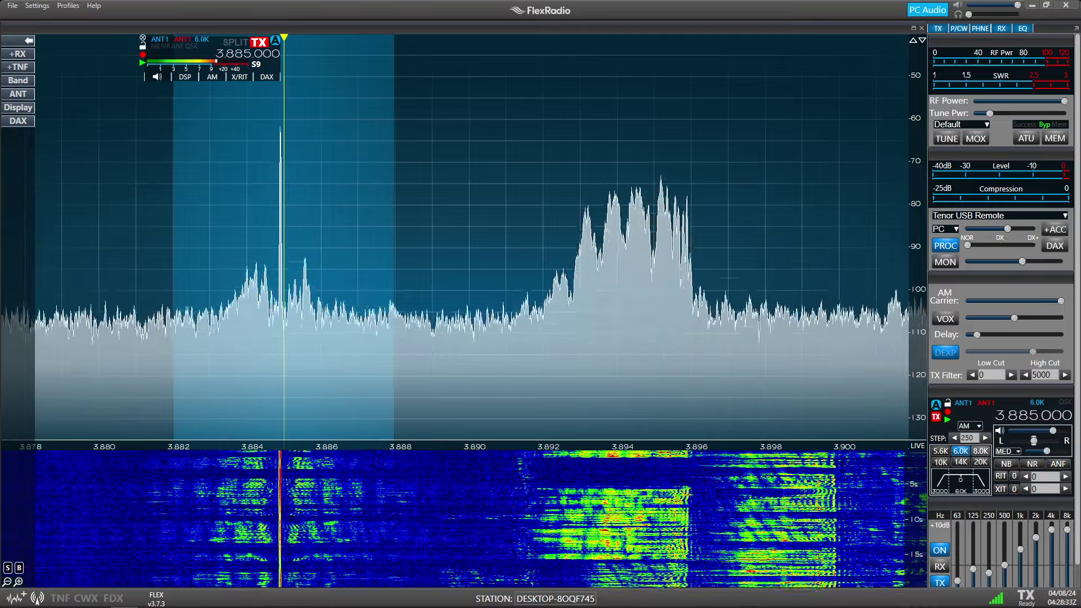
- Select the 8.0K AM filter and pan the spectrum so the signal sits nearer centre
left_click(979, 450)
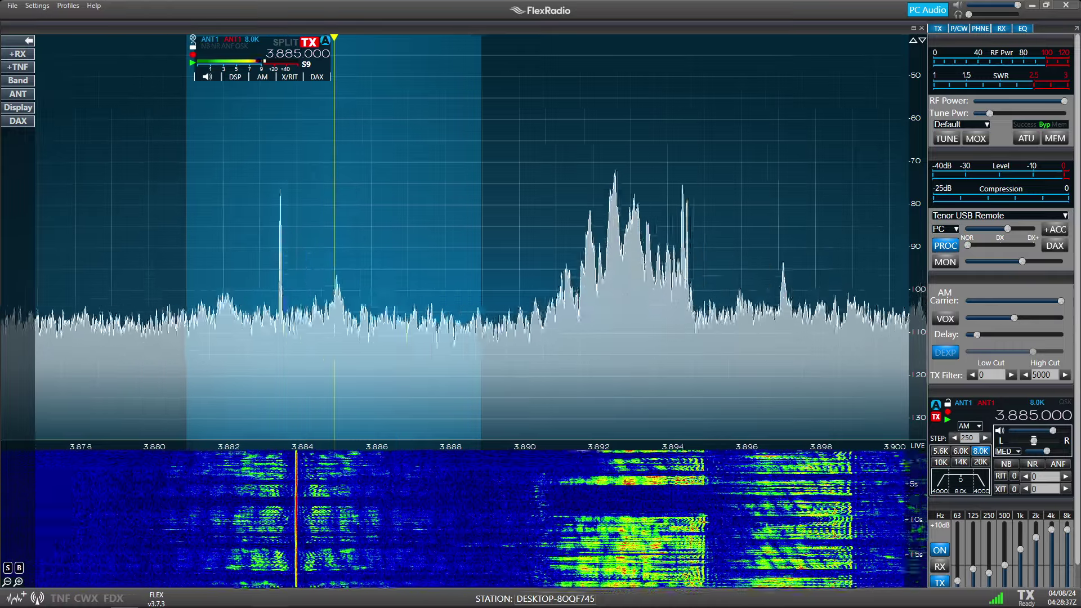
left_click_drag(507, 169, 667, 168)
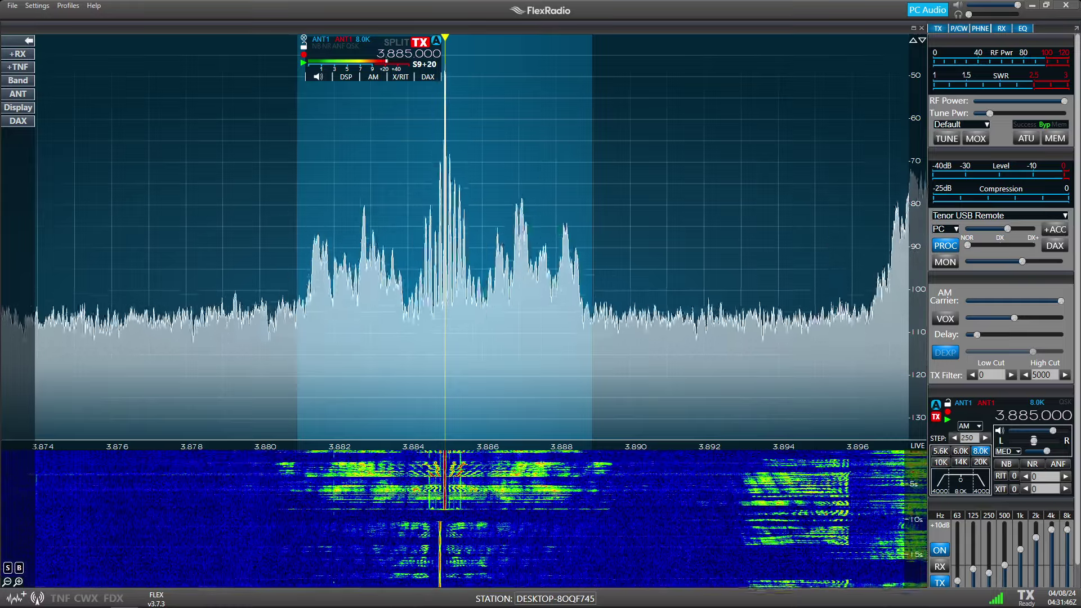
- Select the 10K filter preset on the 3.885 MHz AM slice
left_click(940, 463)
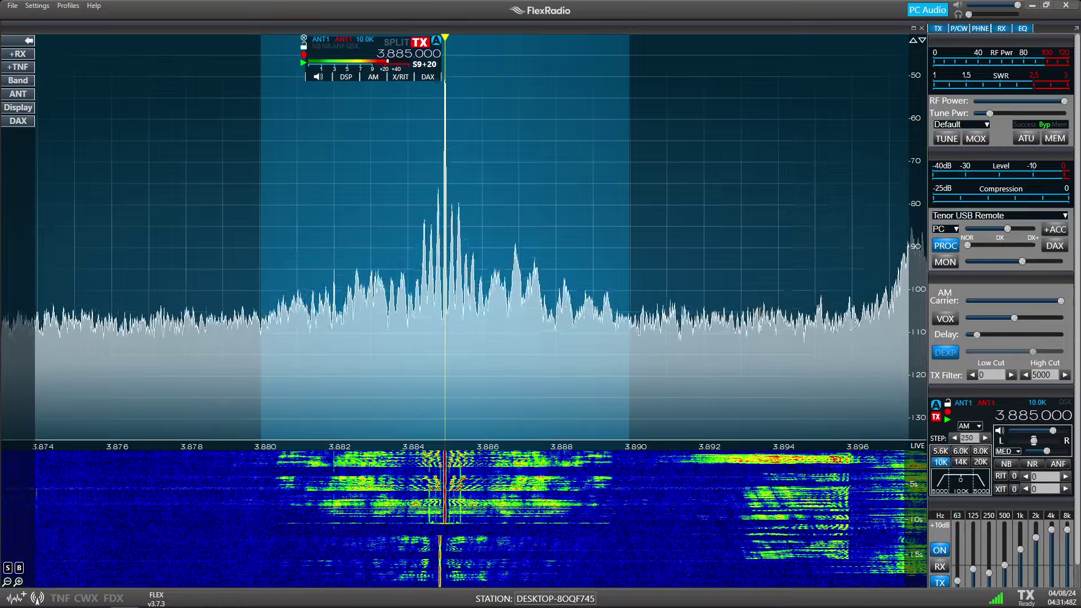